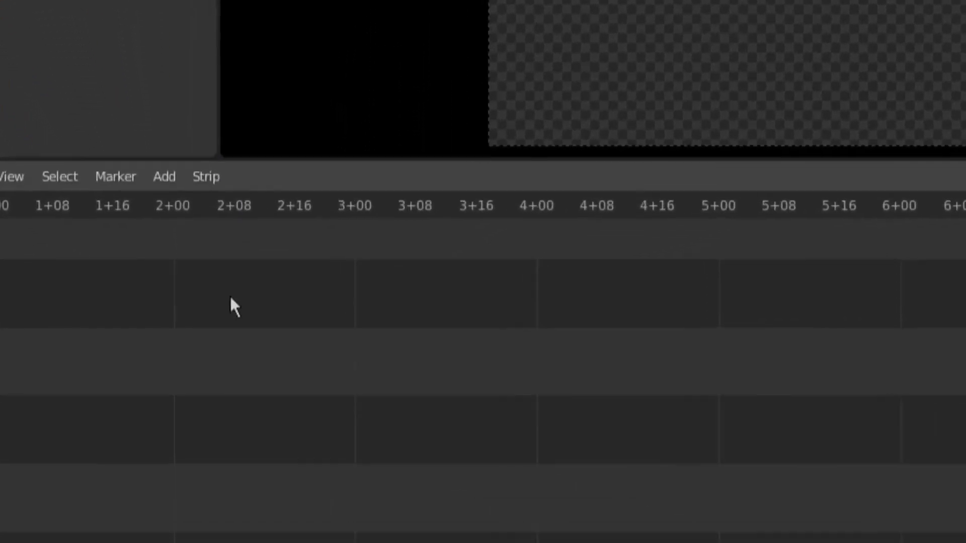
# Add the movie file example.mkv from the Desktop\Blender\L03 folder to the sequencer as a movie strip.
pyautogui.click(159, 179)
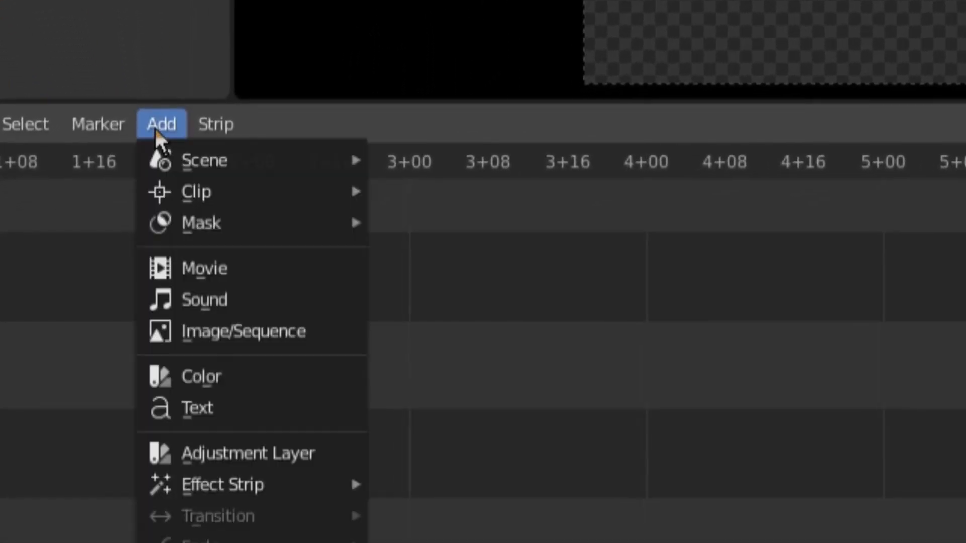
pyautogui.click(207, 262)
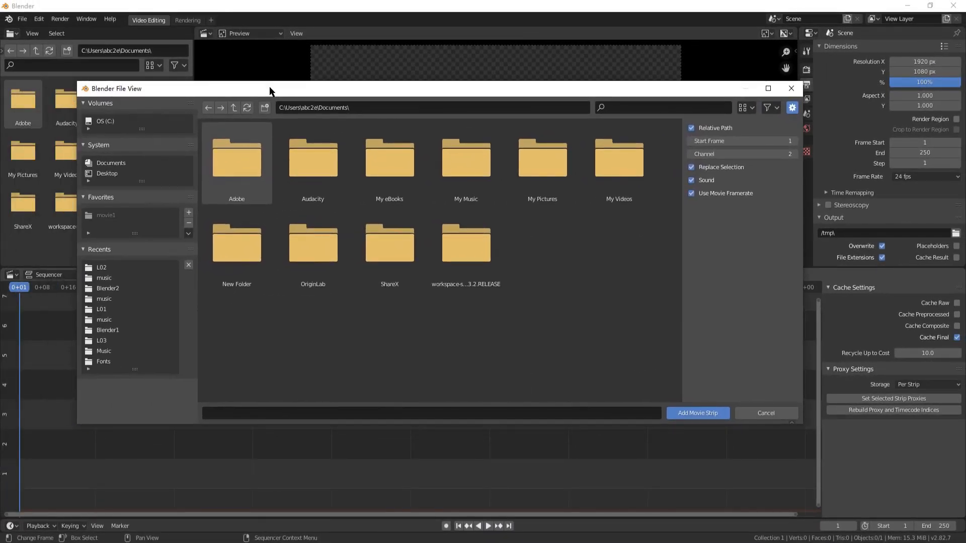
pyautogui.click(103, 267)
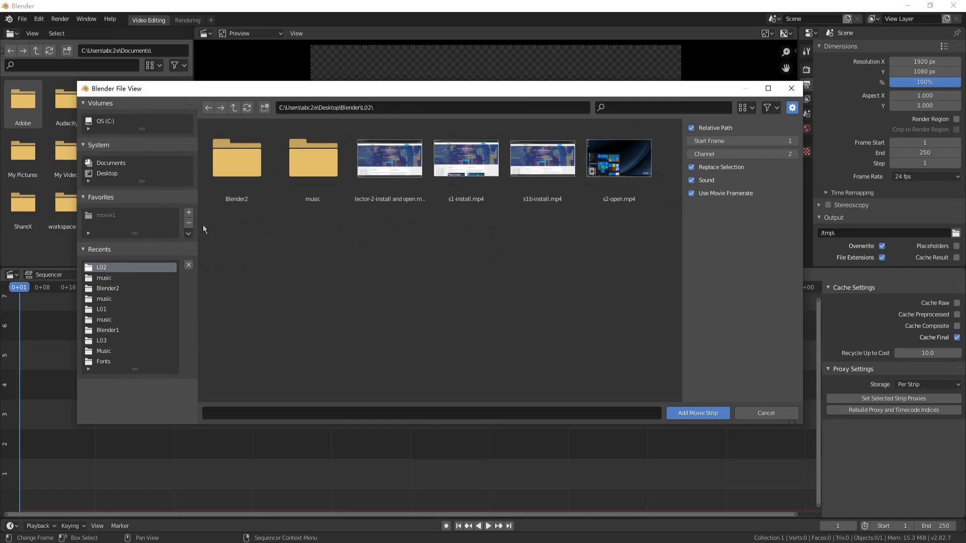
pyautogui.click(234, 107)
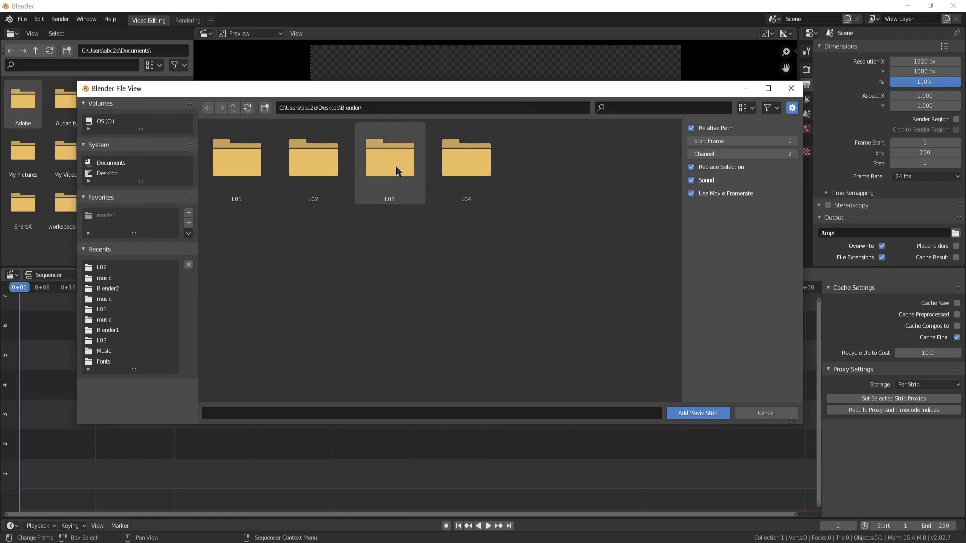
pyautogui.click(234, 108)
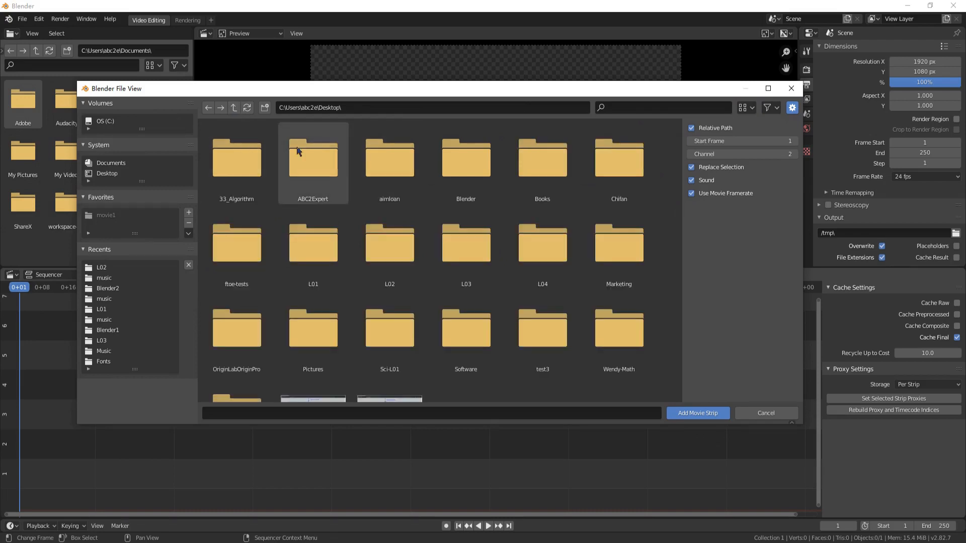
pyautogui.doubleClick(480, 177)
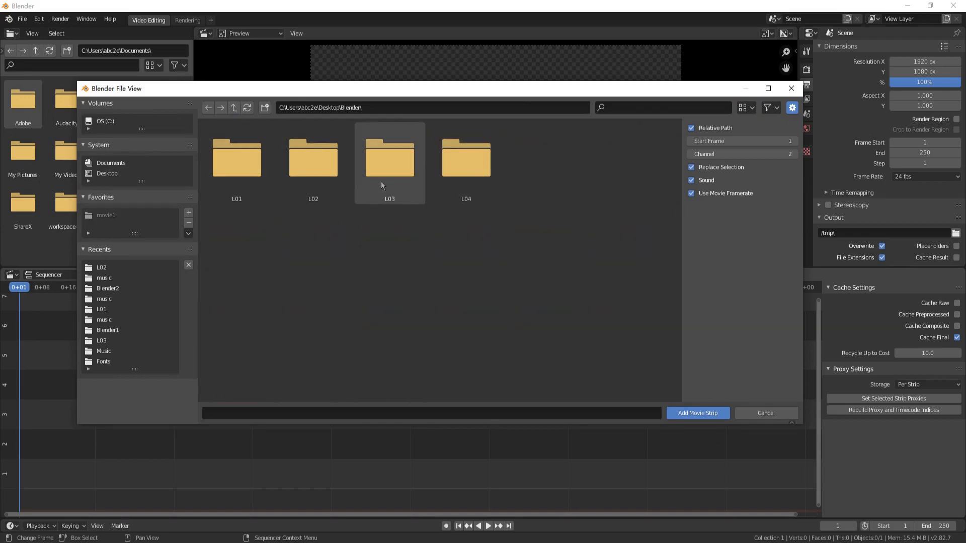
pyautogui.doubleClick(395, 176)
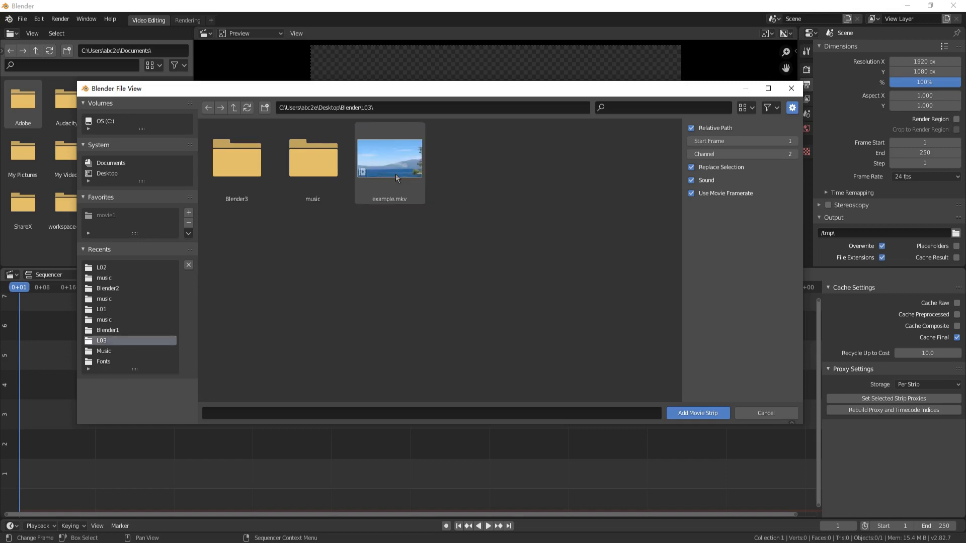
pyautogui.doubleClick(394, 164)
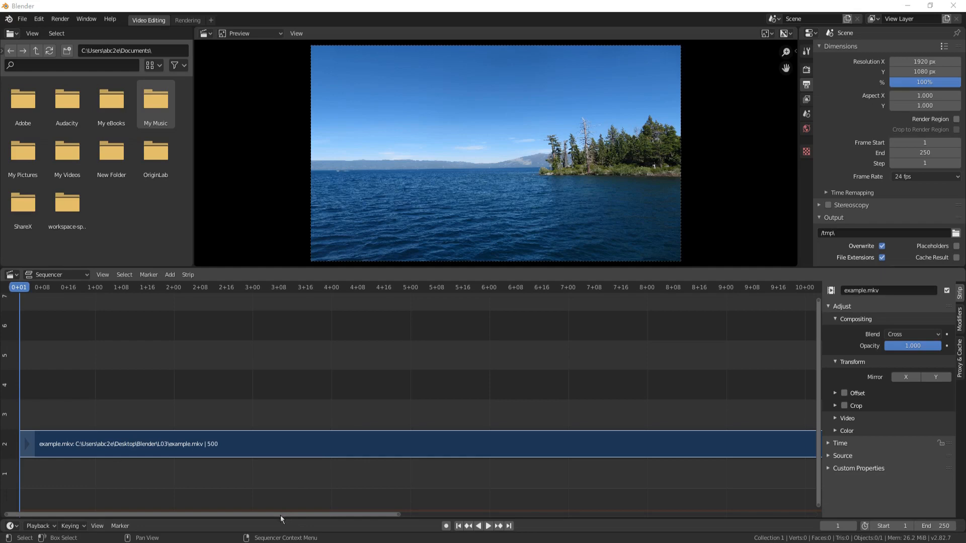
# Bring the whole example.mkv strip into view in the sequencer, and play a short part of it before pausing.
pyautogui.moveTo(280, 515)
pyautogui.mouseDown()
pyautogui.moveTo(452, 516)
pyautogui.moveTo(277, 524)
pyautogui.mouseUp()
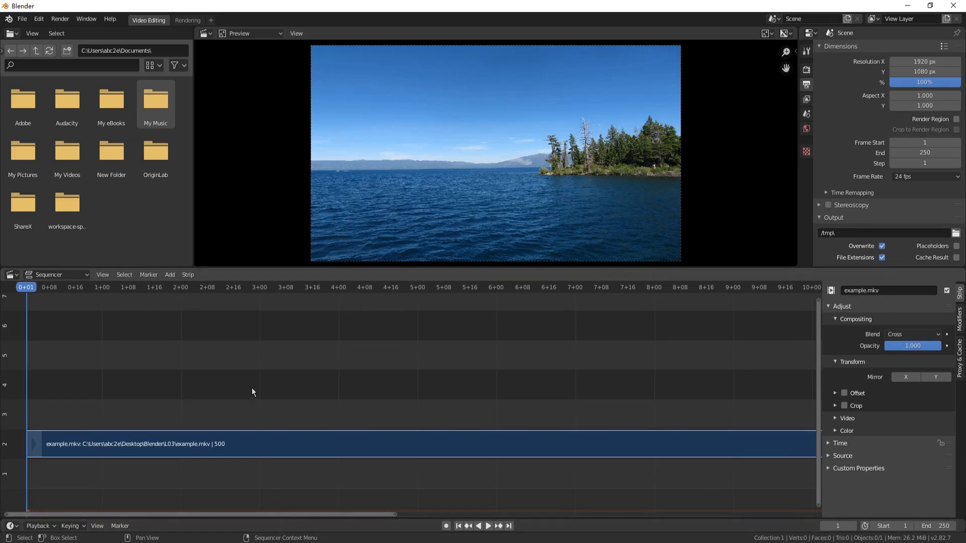
pyautogui.moveTo(252, 388); pyautogui.dragTo(265, 366, button='middle')
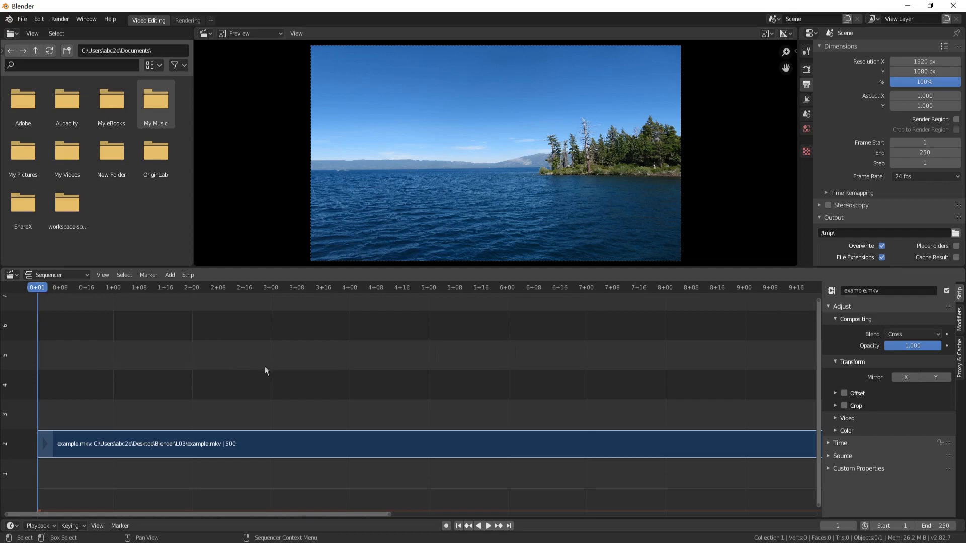
pyautogui.scroll(-5, 266, 367)
pyautogui.scroll(-6, 263, 366)
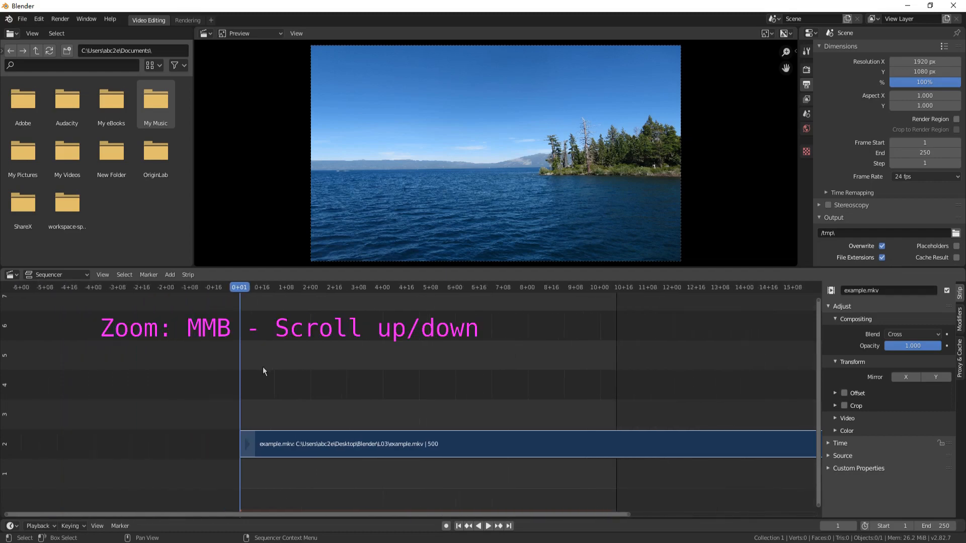
pyautogui.scroll(-3, 263, 367)
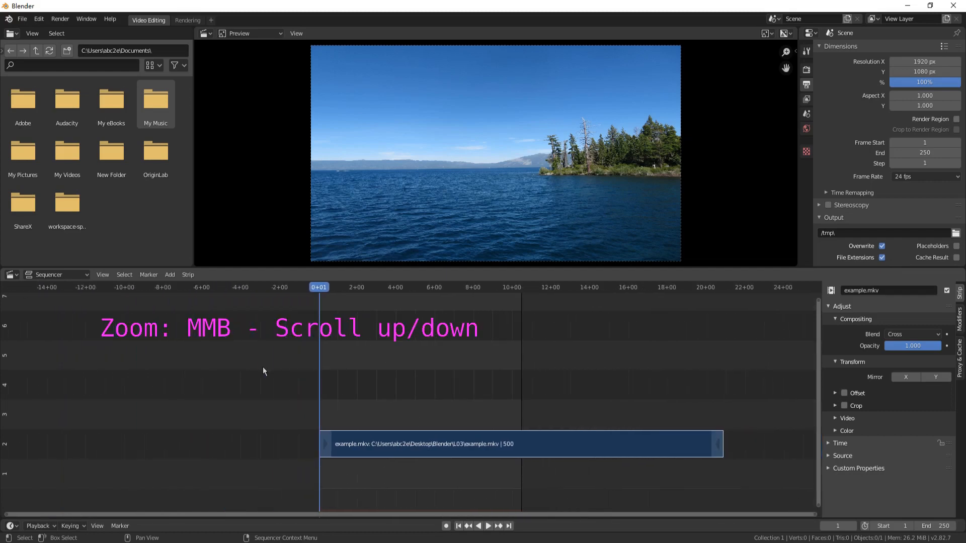
pyautogui.scroll(-4, 263, 371)
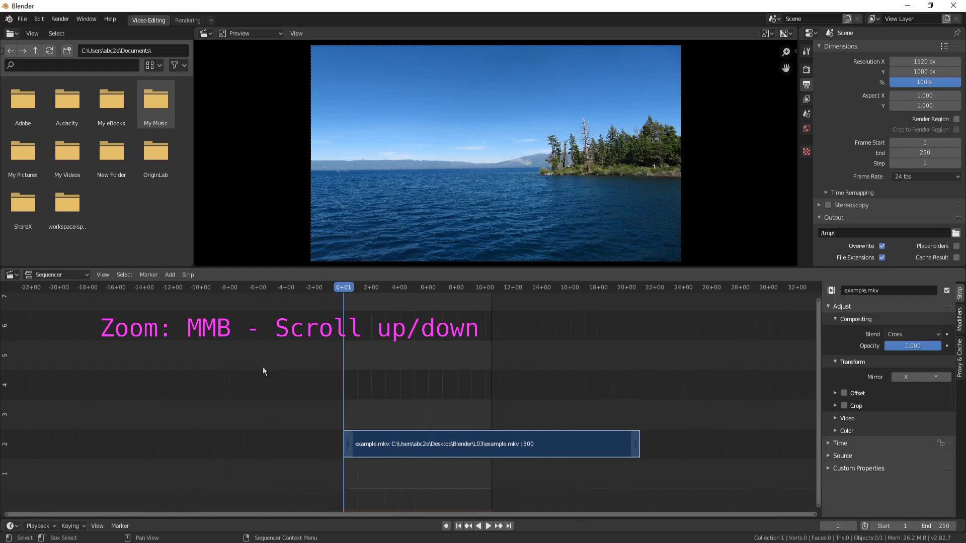
pyautogui.scroll(2, 262, 371)
pyautogui.scroll(2, 262, 371)
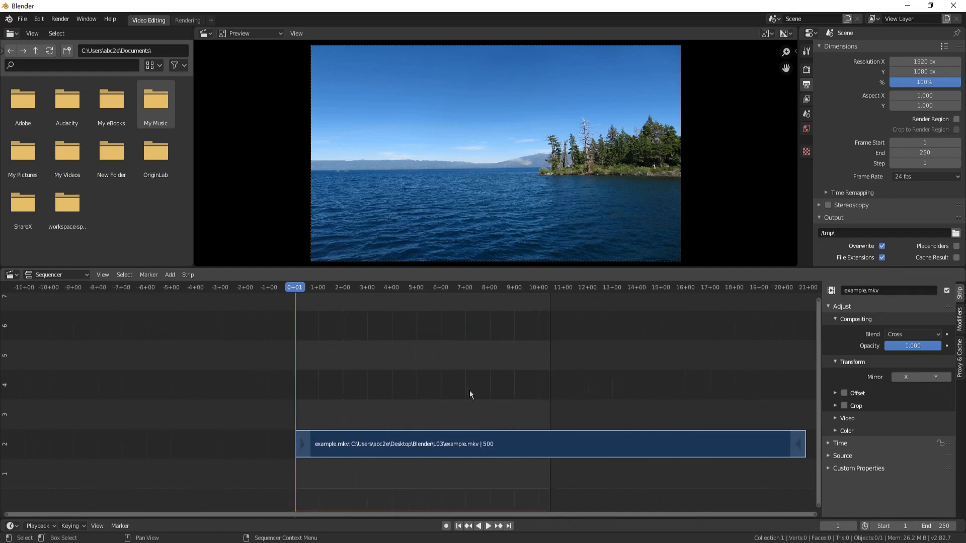
pyautogui.moveTo(470, 390)
pyautogui.mouseDown(button='middle')
pyautogui.moveTo(251, 381)
pyautogui.moveTo(362, 382)
pyautogui.mouseUp(button='middle')
pyautogui.scroll(2, 252, 382)
pyautogui.scroll(1, 319, 386)
pyautogui.scroll(1, 351, 386)
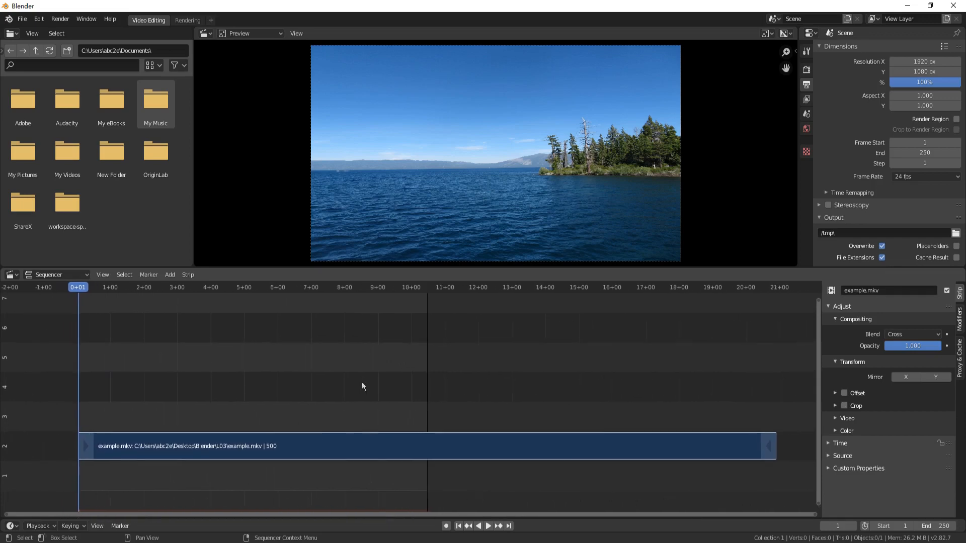
pyautogui.click(487, 526)
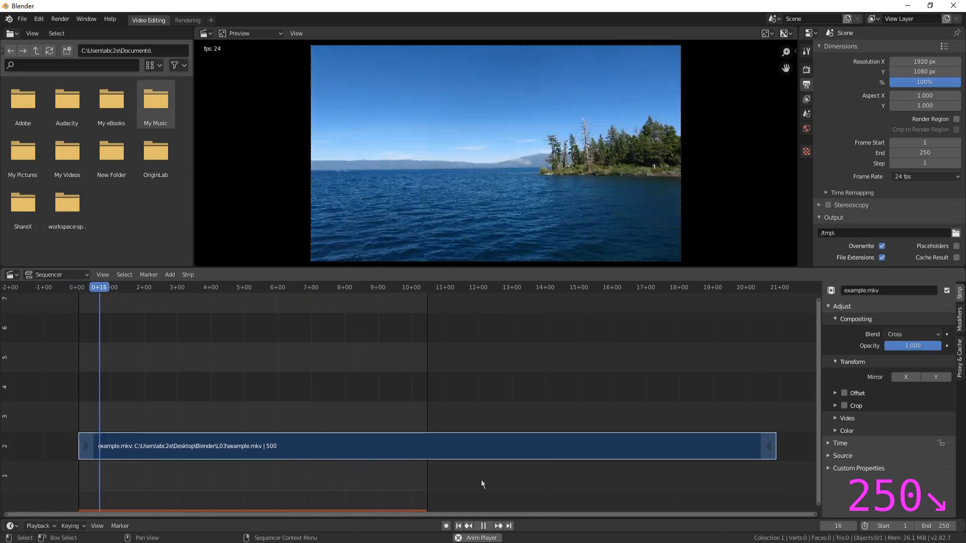
pyautogui.click(483, 526)
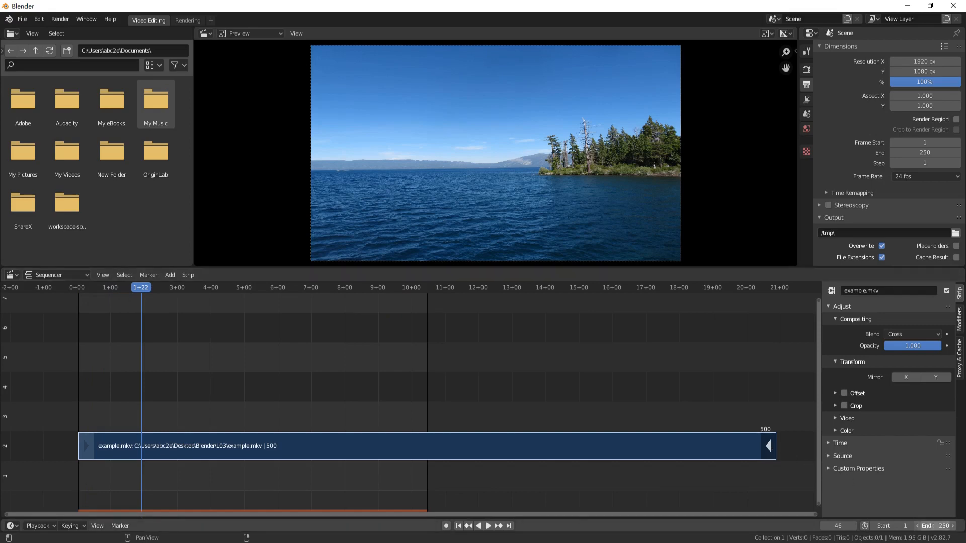
# Set the scene's end frame to 500, and play the footage to check the longer range before pausing.
pyautogui.click(934, 525)
pyautogui.write('500')
pyautogui.press('Return')
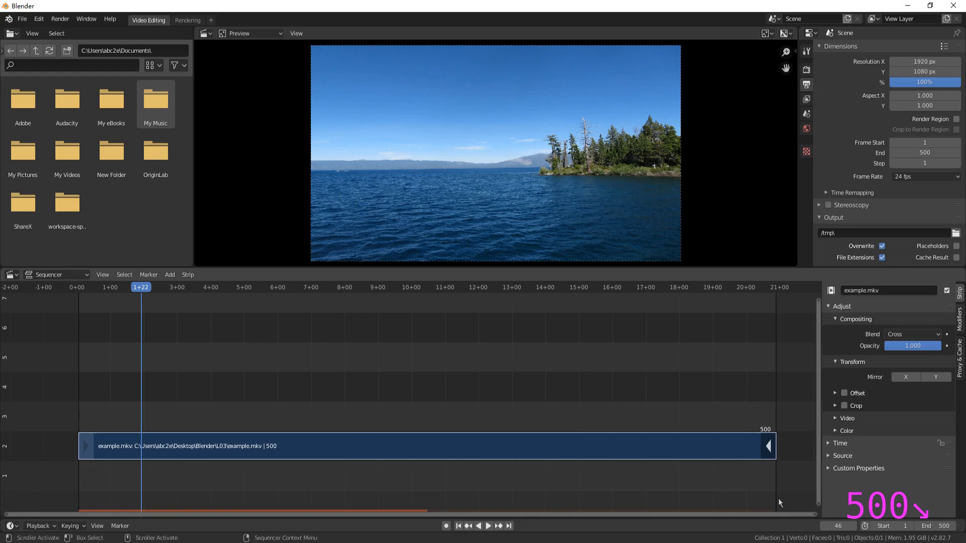
pyautogui.click(490, 526)
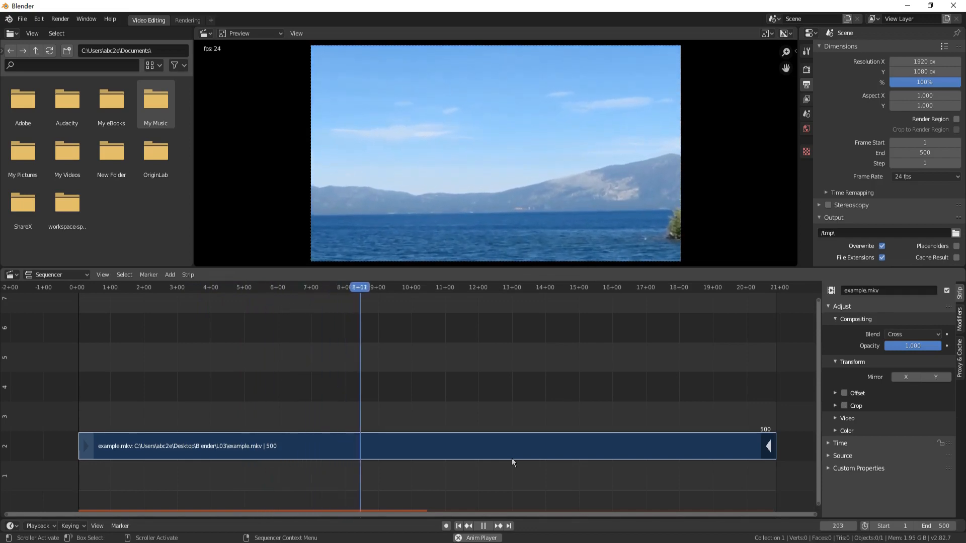
pyautogui.click(484, 527)
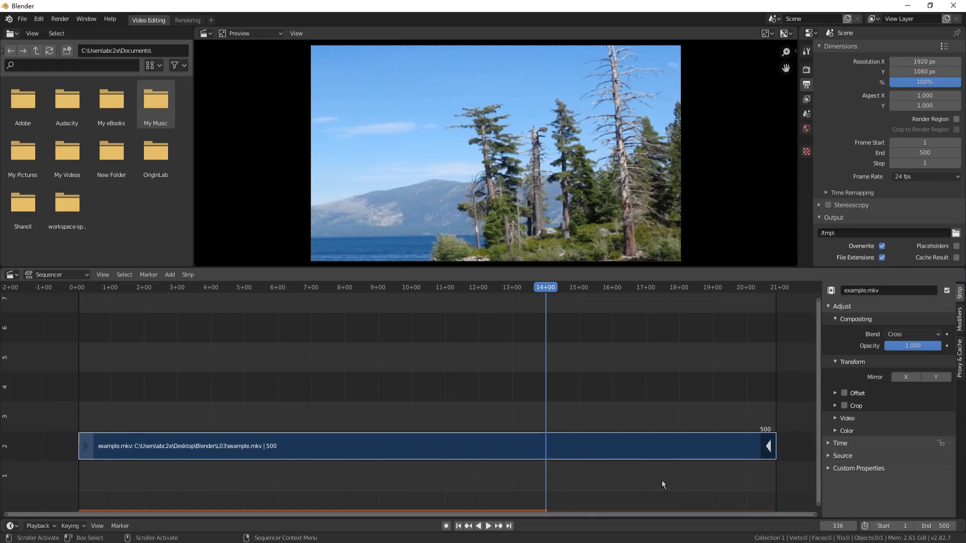
# Set the scene's start frame to 300, and play the footage briefly to check the shortened range.
pyautogui.click(899, 527)
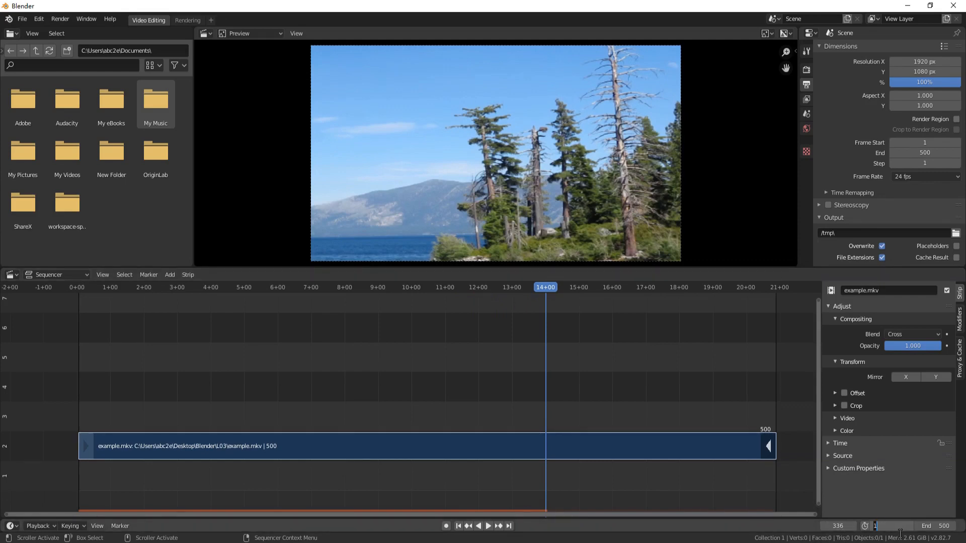
pyautogui.write('300')
pyautogui.press('Return')
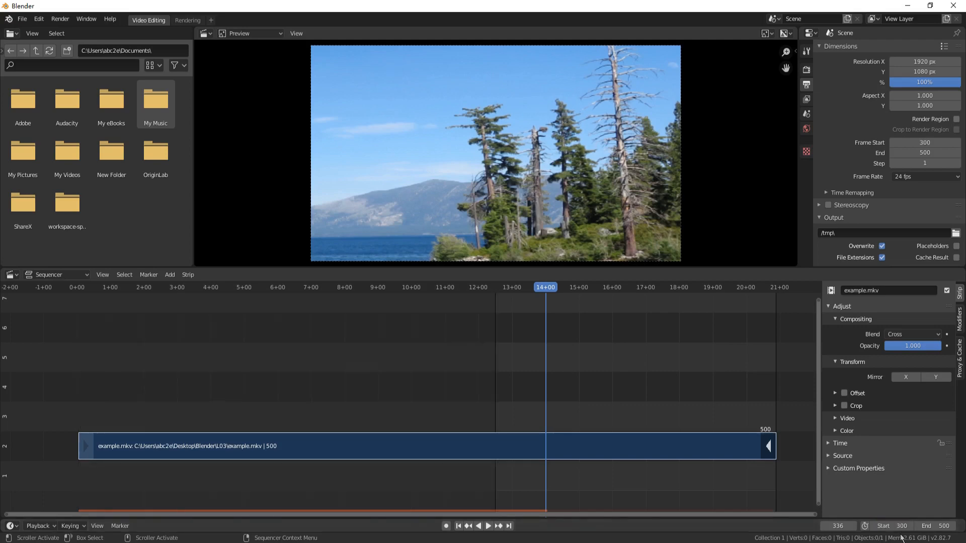
pyautogui.click(487, 526)
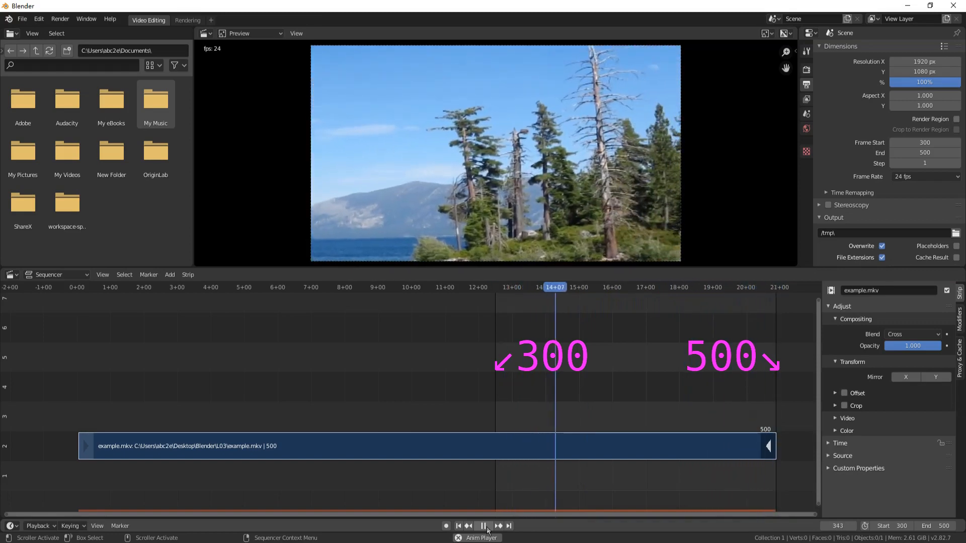
pyautogui.click(483, 526)
# Set the scene's start frame back to 1.
pyautogui.click(888, 526)
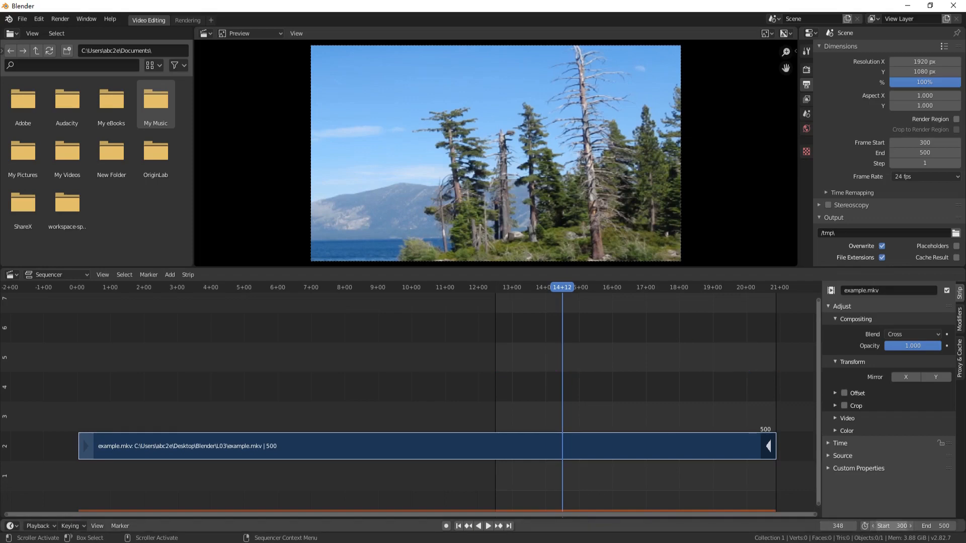
pyautogui.write('1')
pyautogui.press('Return')
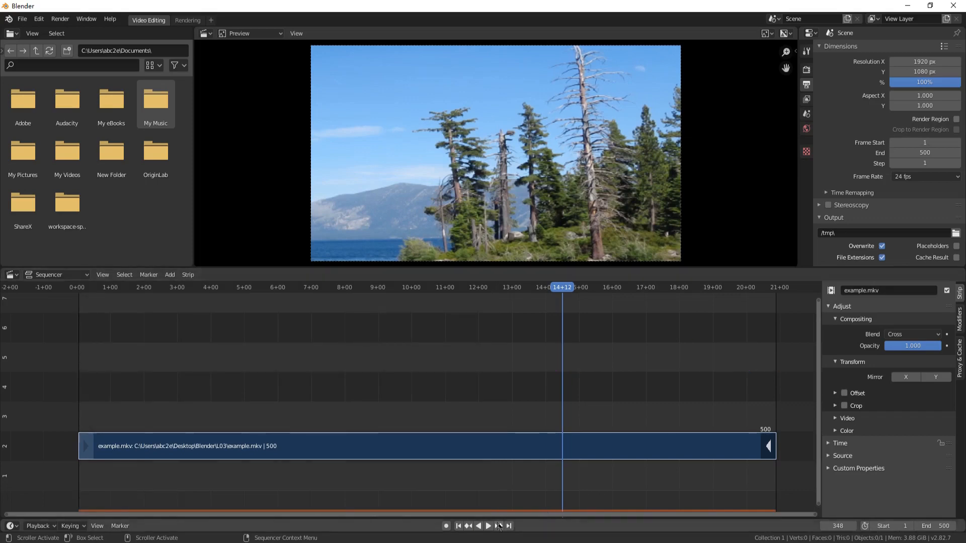
# Jump the playhead to the first frame, to the last frame, and back to the first frame.
pyautogui.click(461, 526)
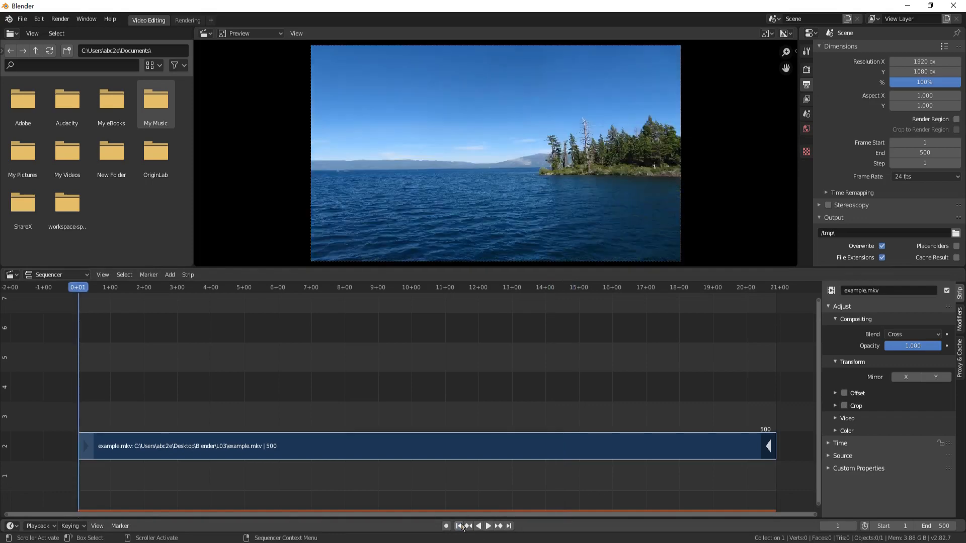
pyautogui.click(508, 526)
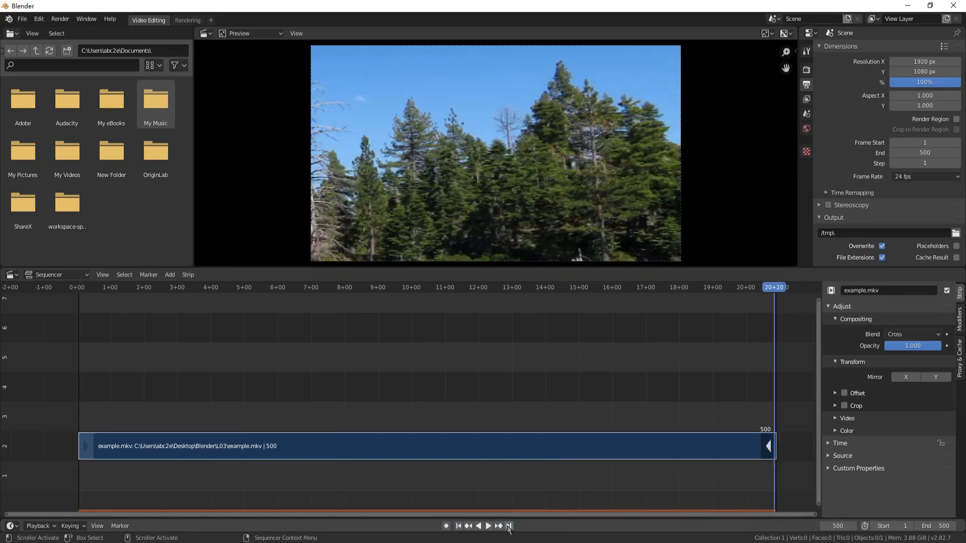
pyautogui.click(459, 526)
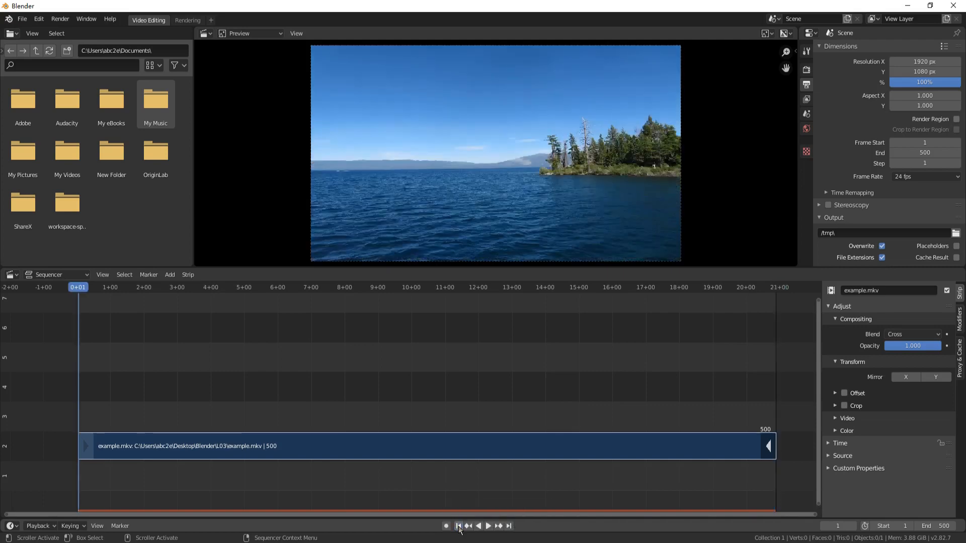